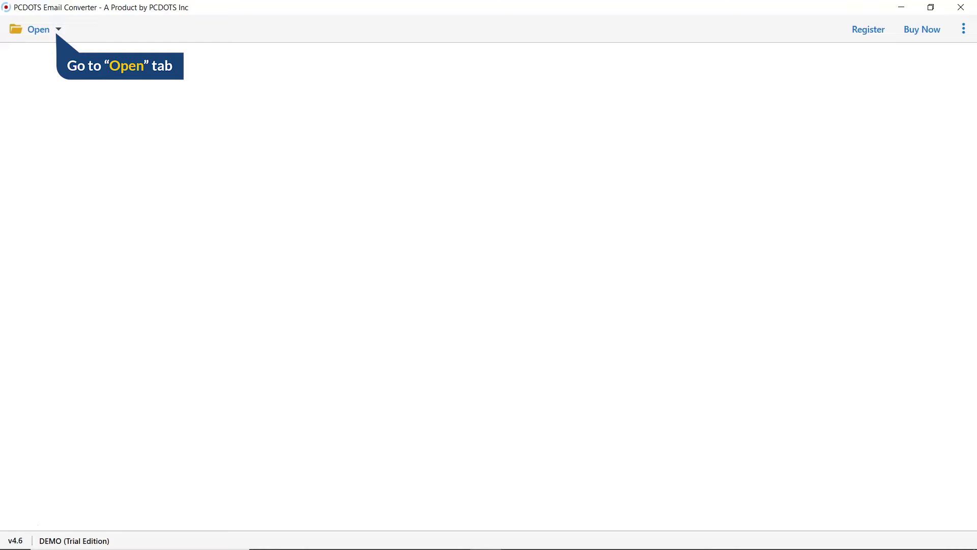
Load the configured Thunderbird Gmail account from the Desktop Email Clients sources.
click(57, 29)
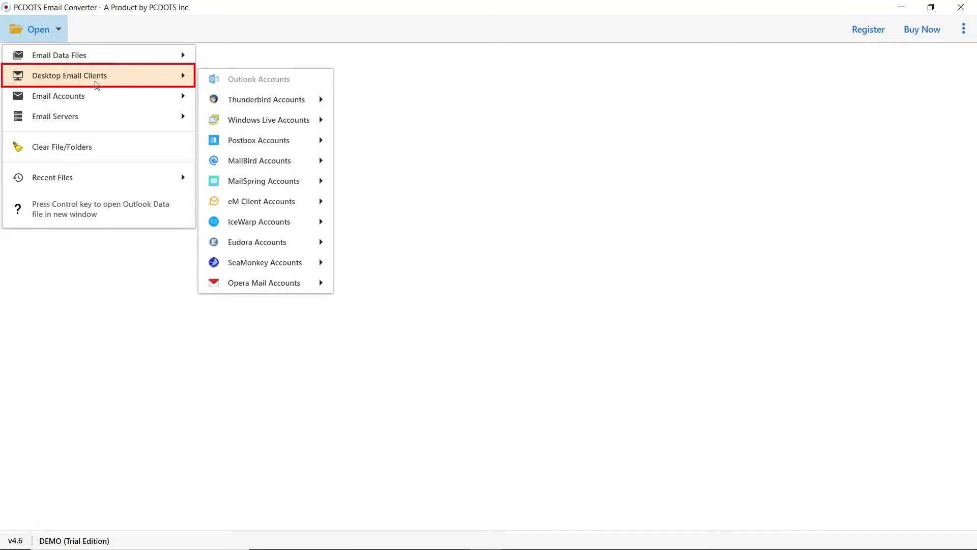
mouse_move(98, 76)
mouse_move(266, 100)
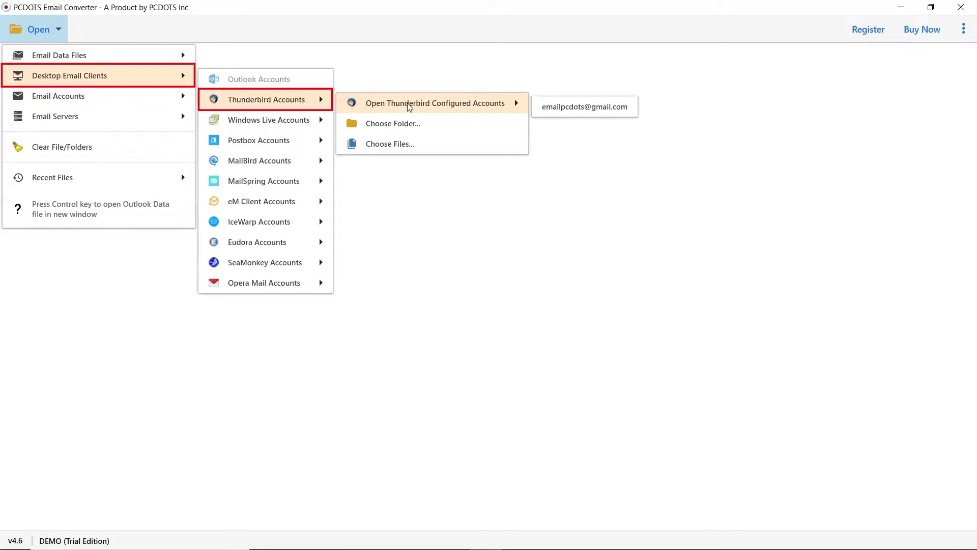
mouse_move(434, 103)
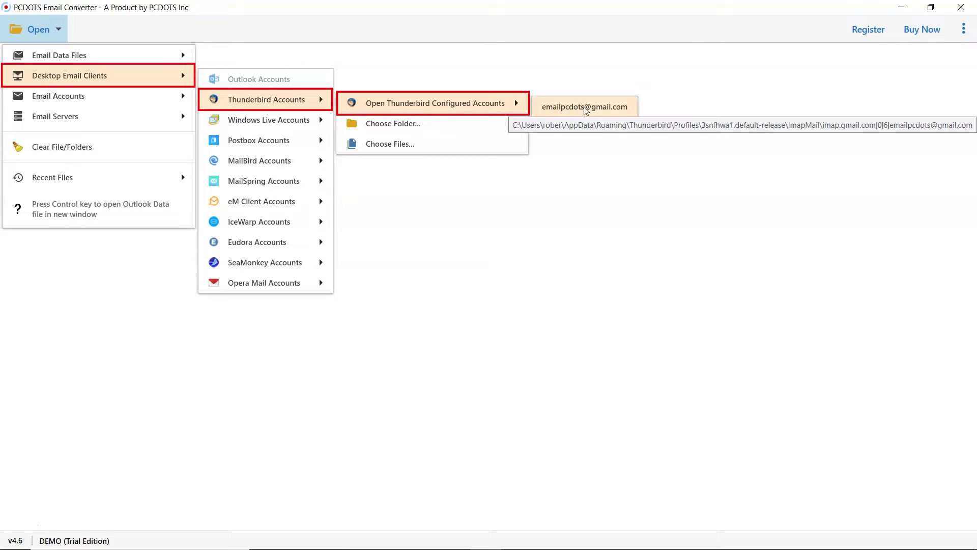
click(587, 113)
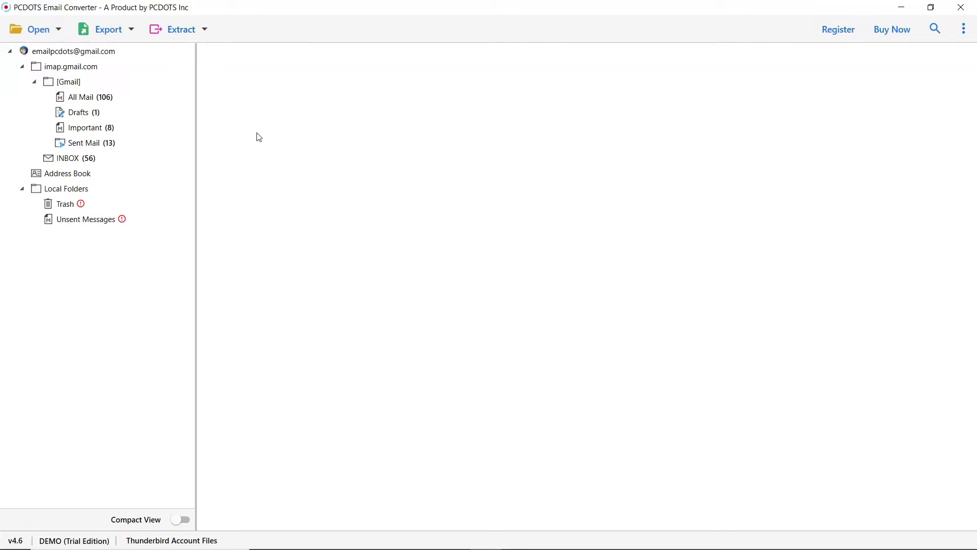
Preview the 1/14/2022 Google Security alert email from the All Mail folder.
click(78, 97)
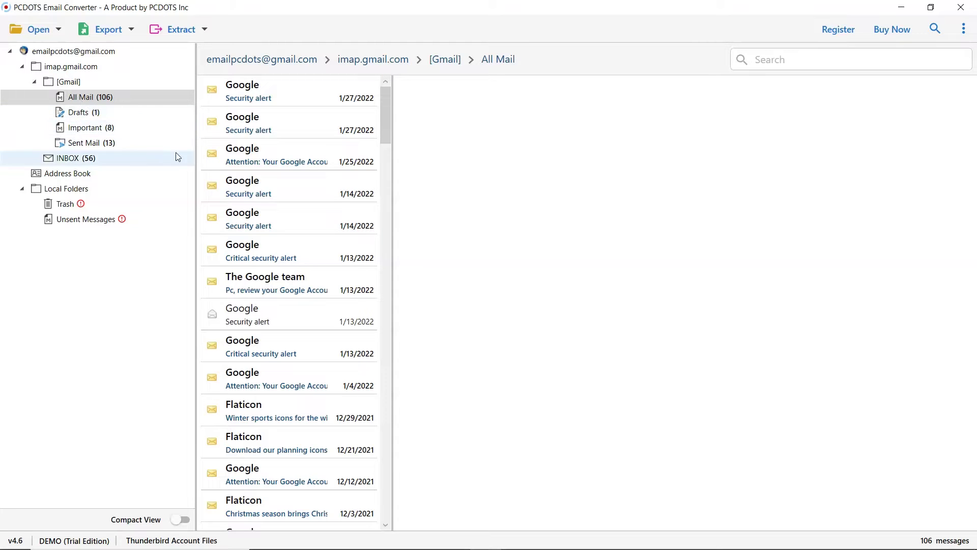
click(266, 192)
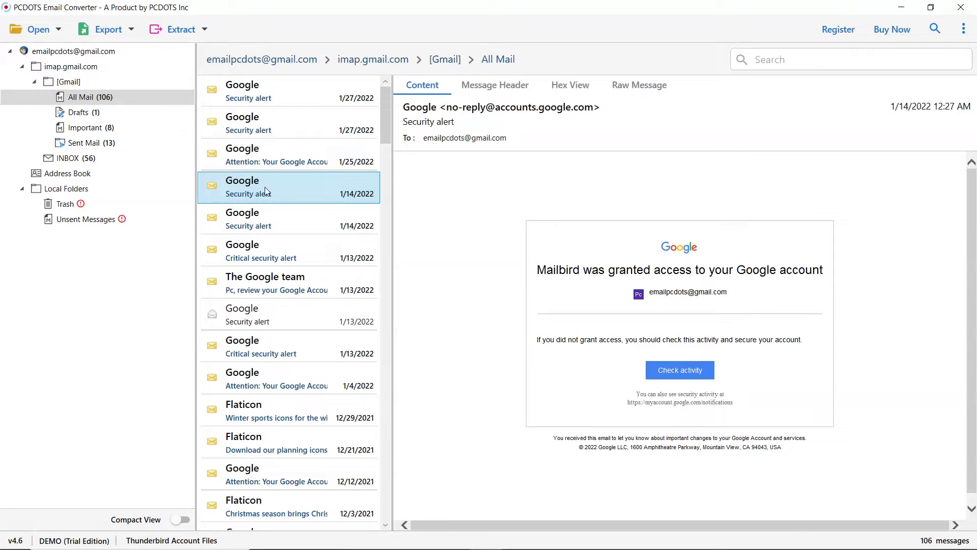
Choose PST as the export format and exclude only the Important folder, keeping Drafts.
click(131, 33)
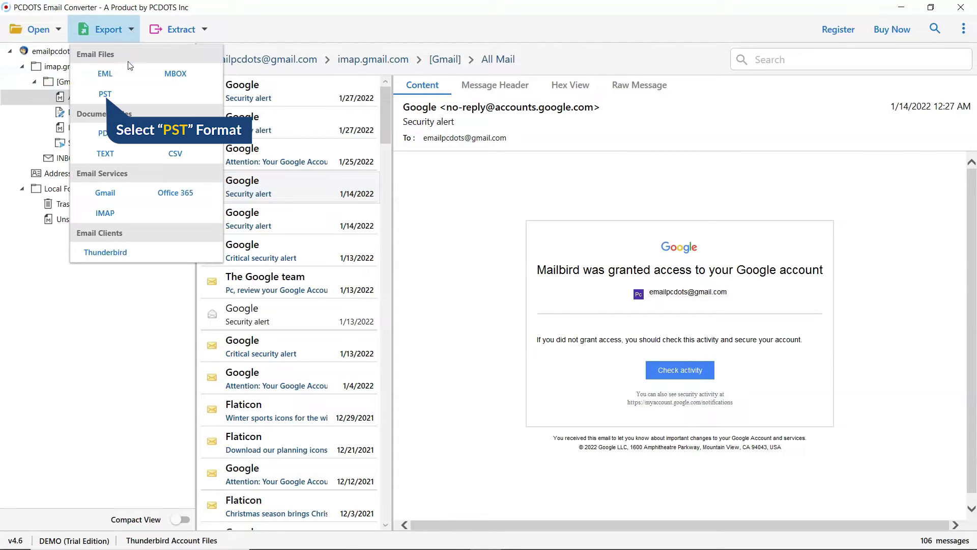
click(118, 92)
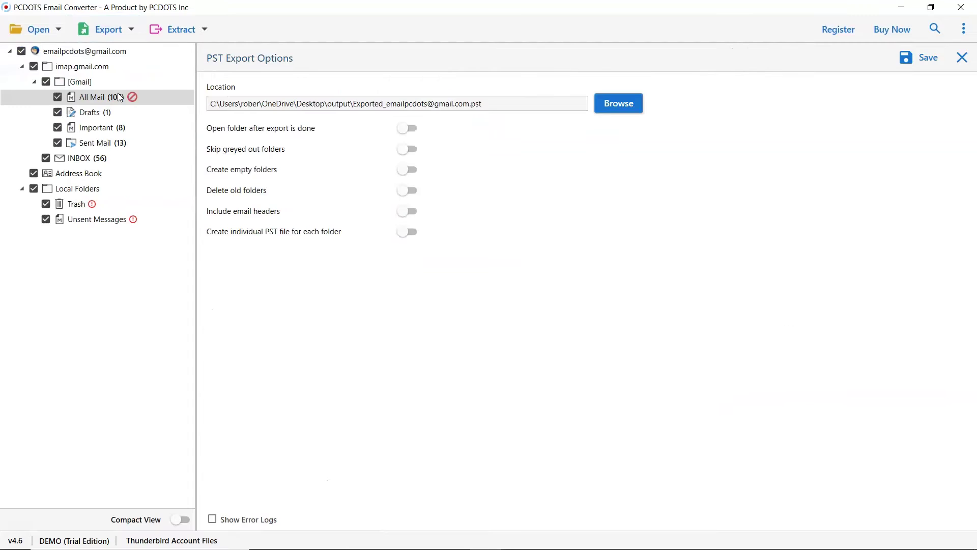
click(57, 127)
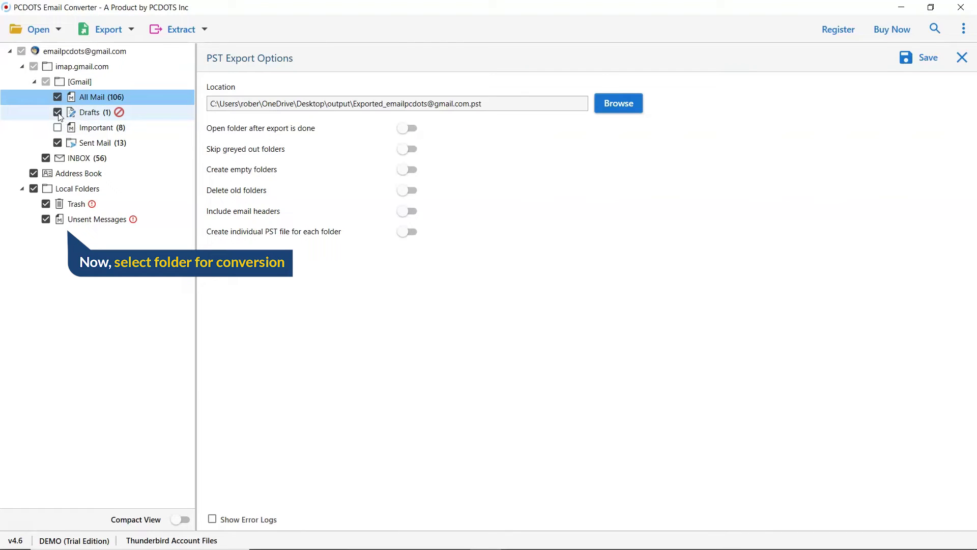
click(57, 112)
click(57, 111)
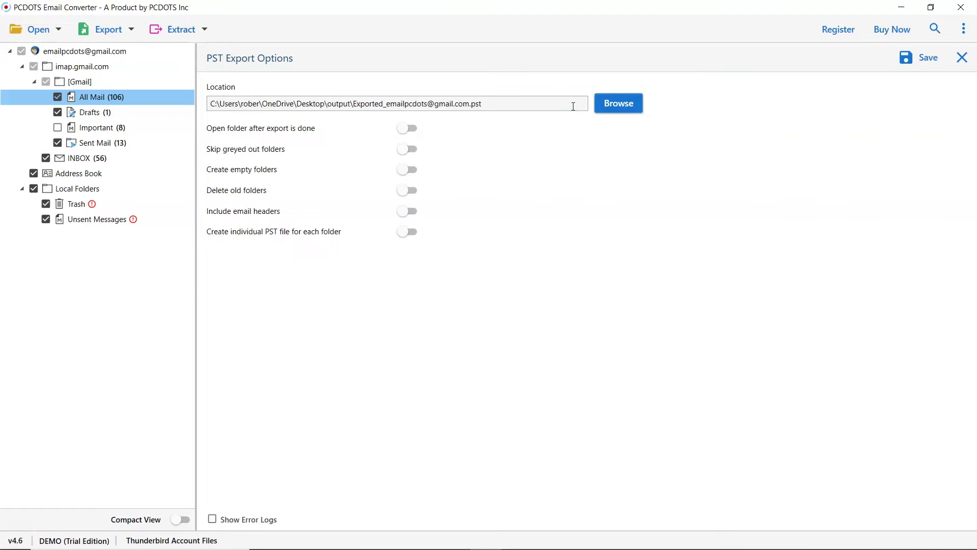
Save the PST file to the Desktop output folder with the proposed file name.
click(615, 104)
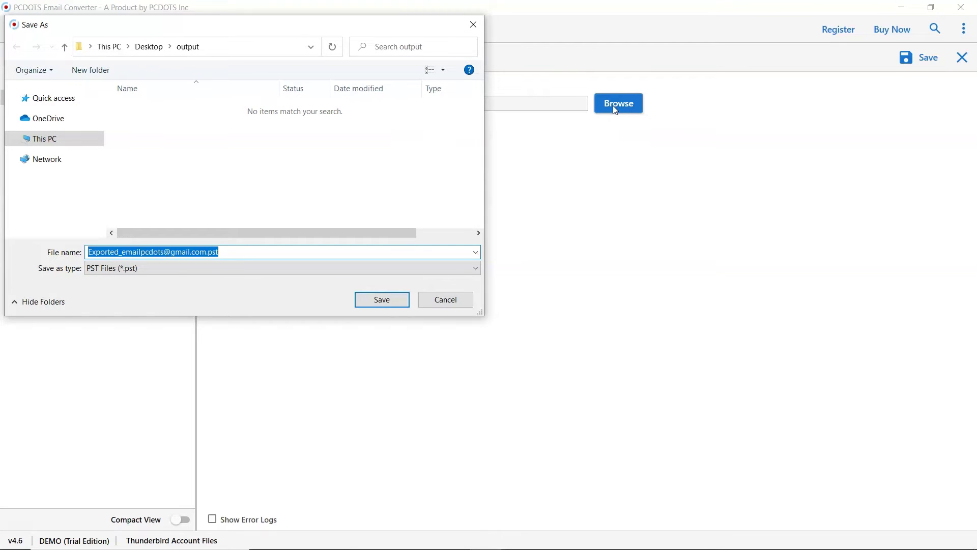
click(381, 299)
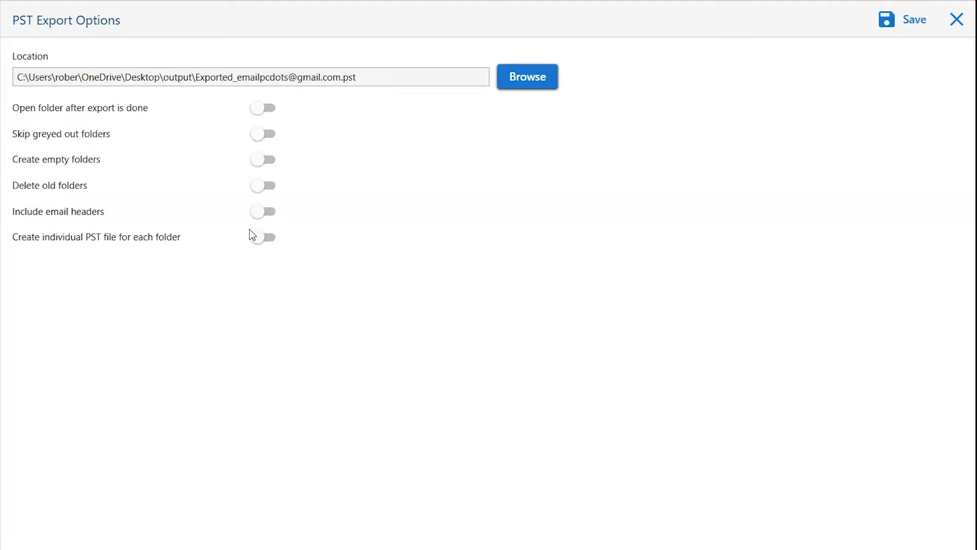
click(258, 110)
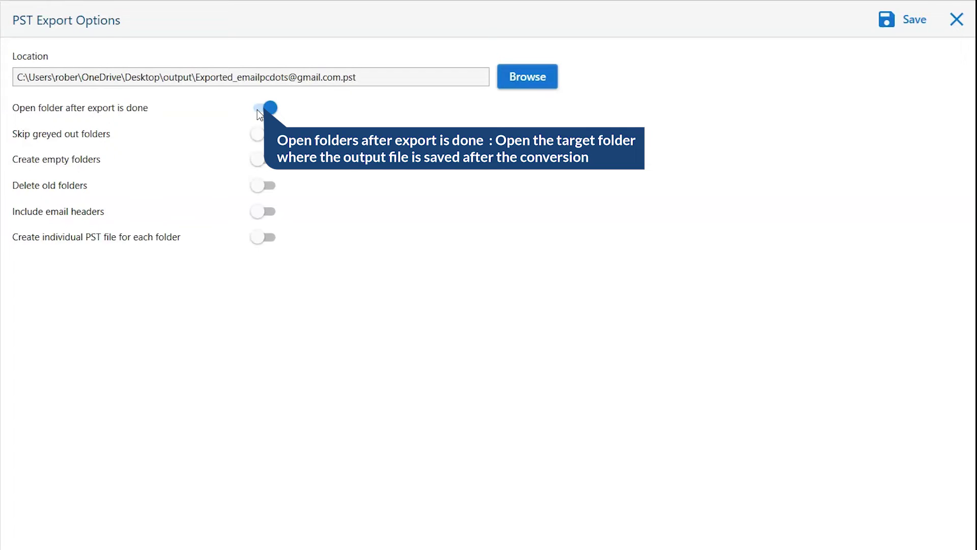
click(263, 109)
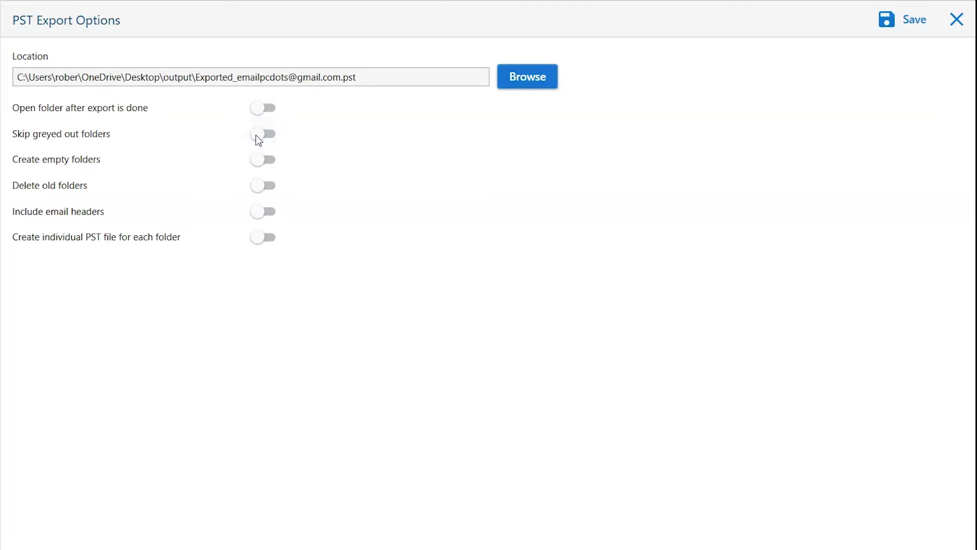
click(256, 162)
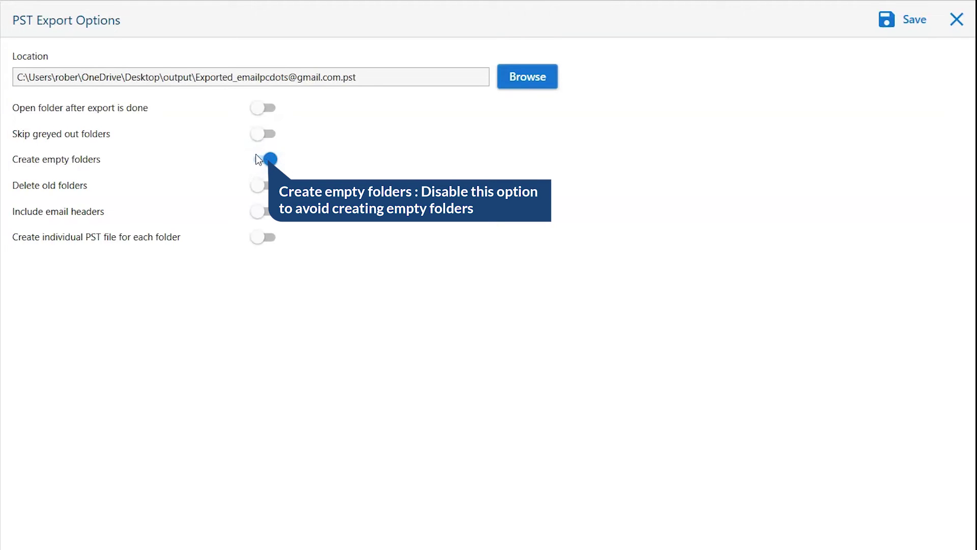
click(258, 159)
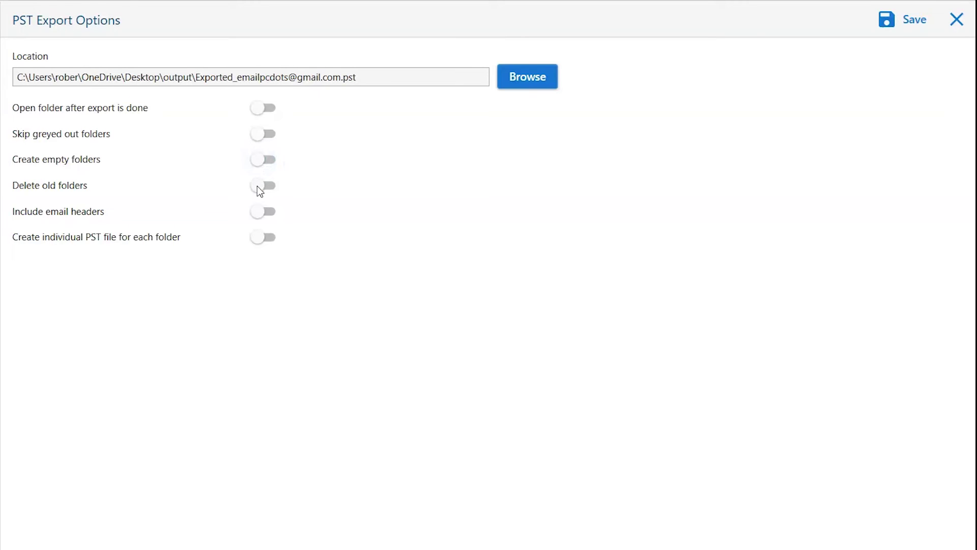
mouse_move(263, 185)
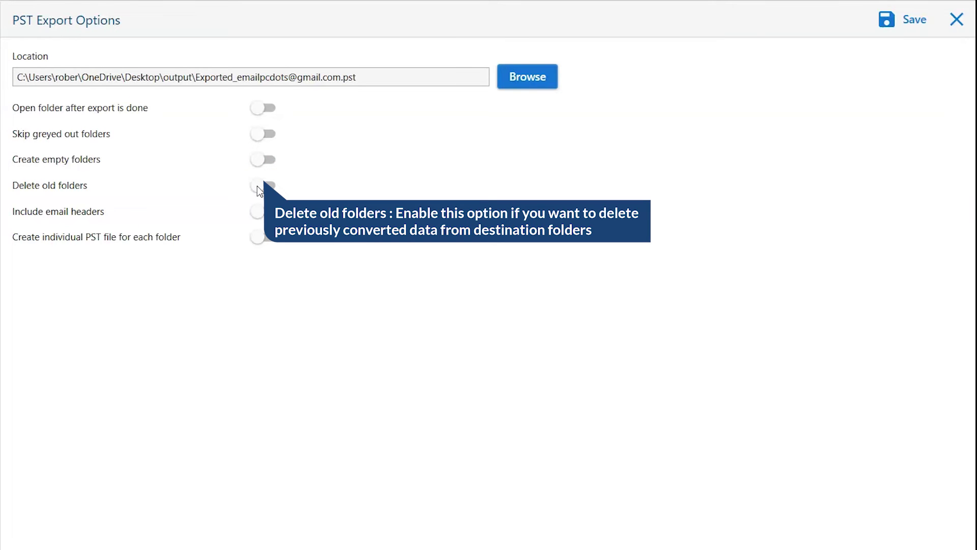
click(257, 186)
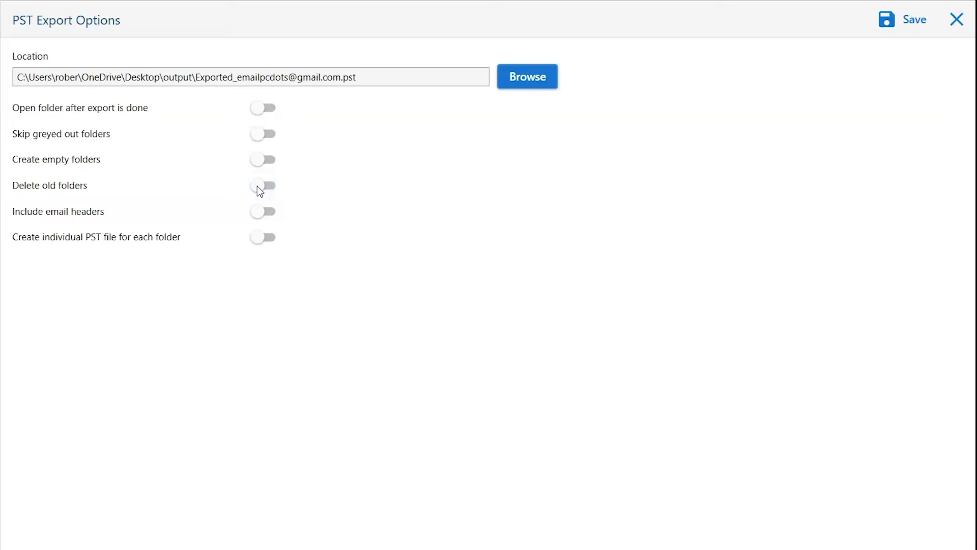
click(258, 215)
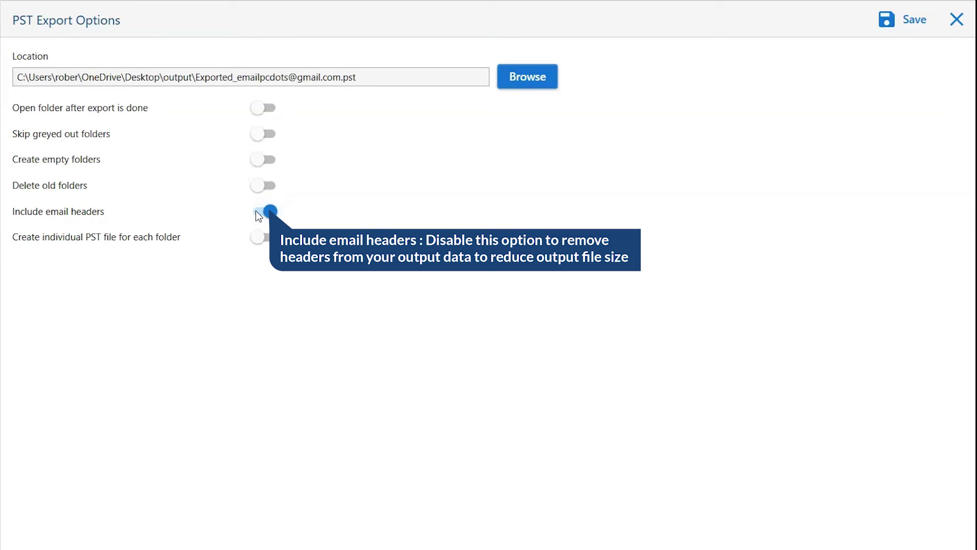
click(259, 214)
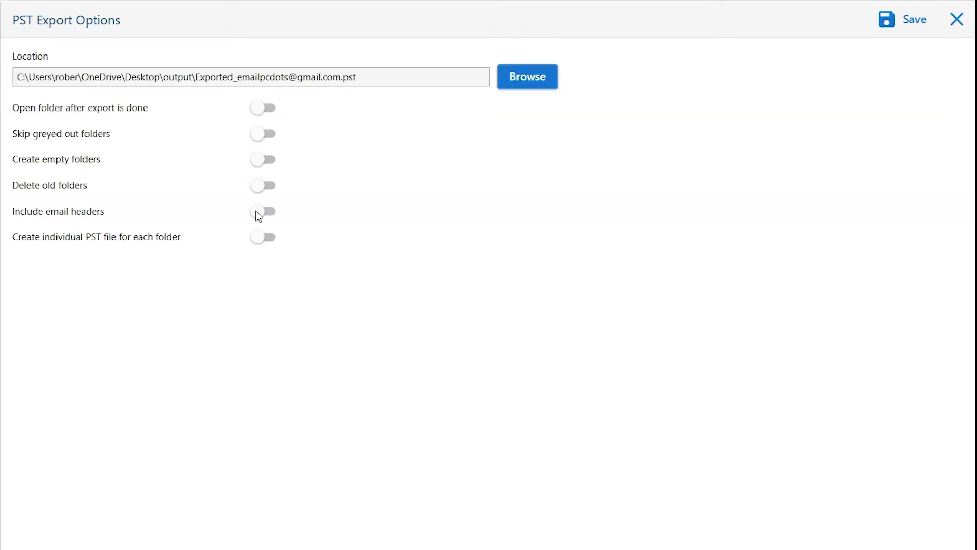
click(257, 239)
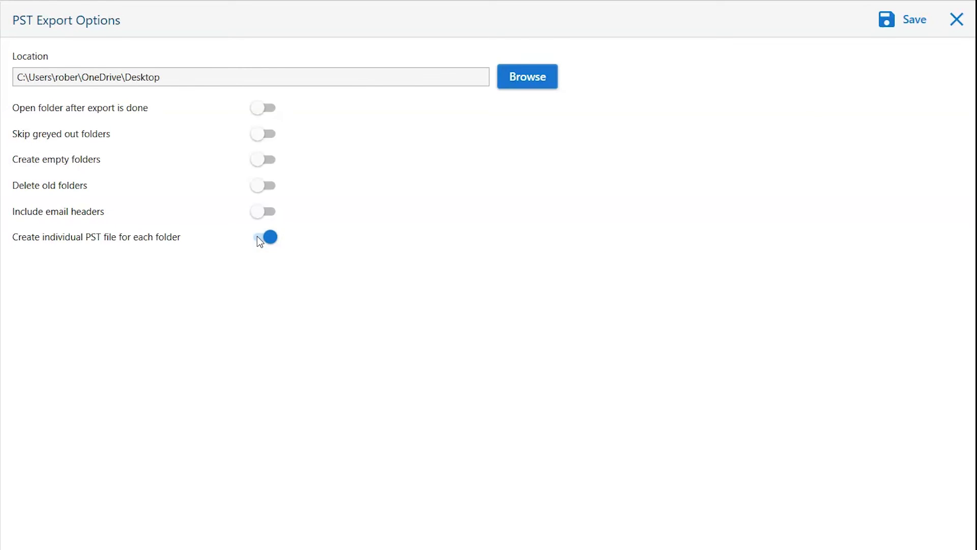
click(259, 237)
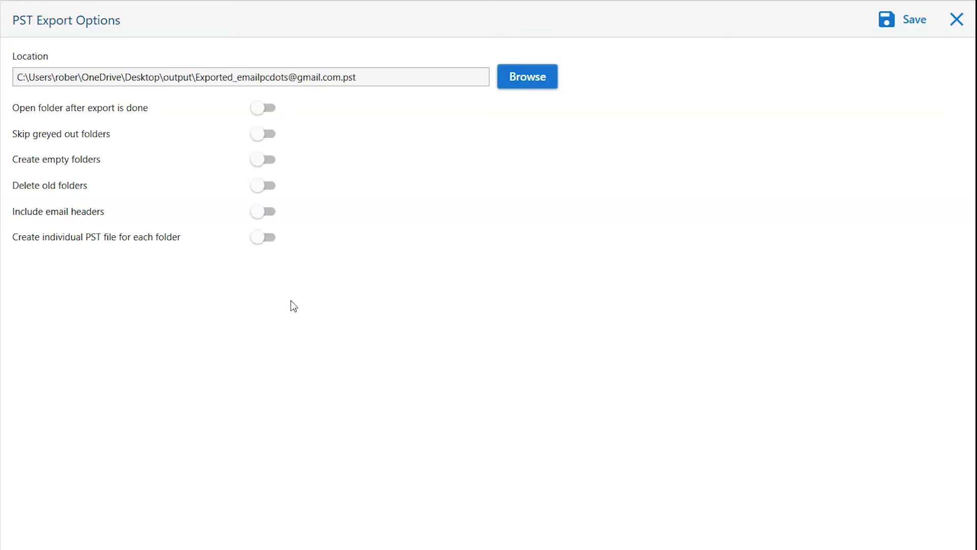
Run the PST export and acknowledge the demo-edition item limit notice.
click(908, 24)
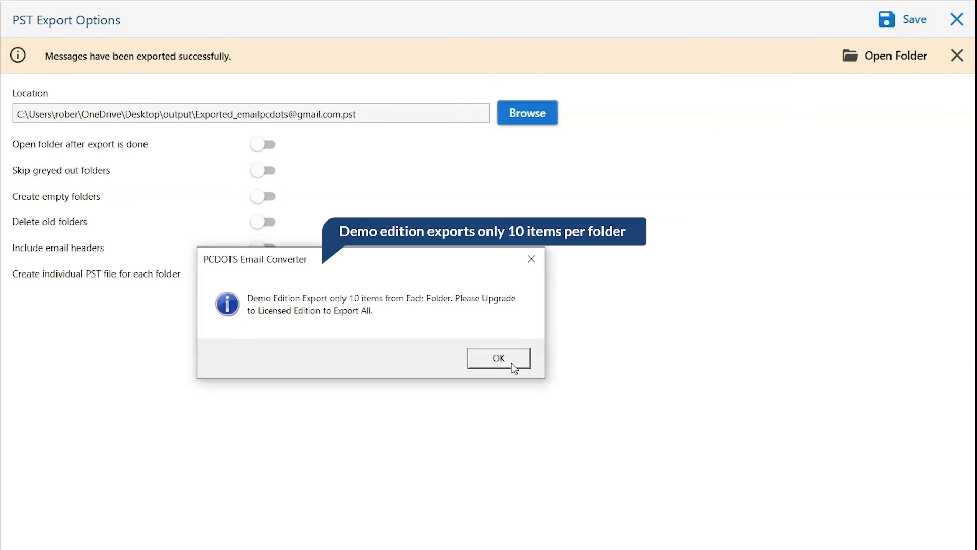
click(512, 363)
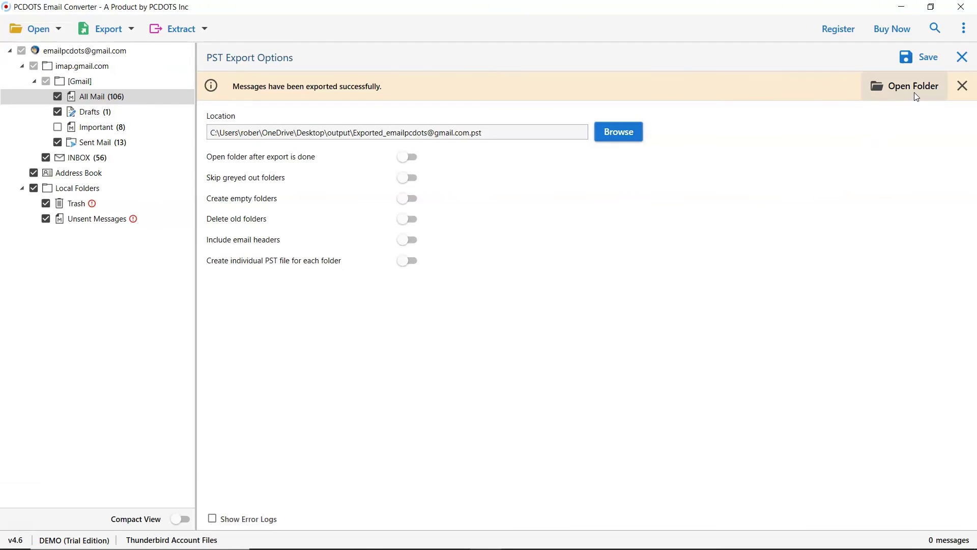
View the exported 1,257 KB PST file in the output folder in File Explorer.
click(913, 85)
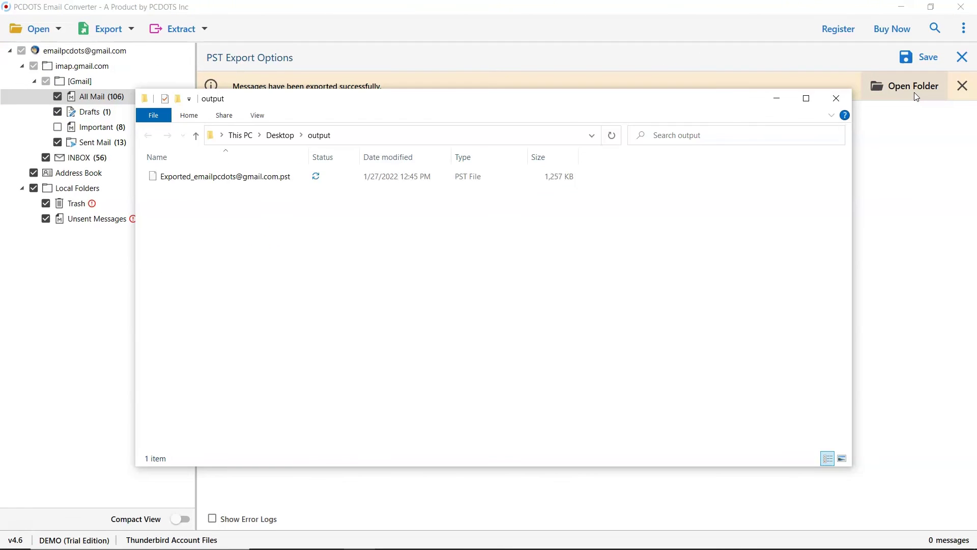